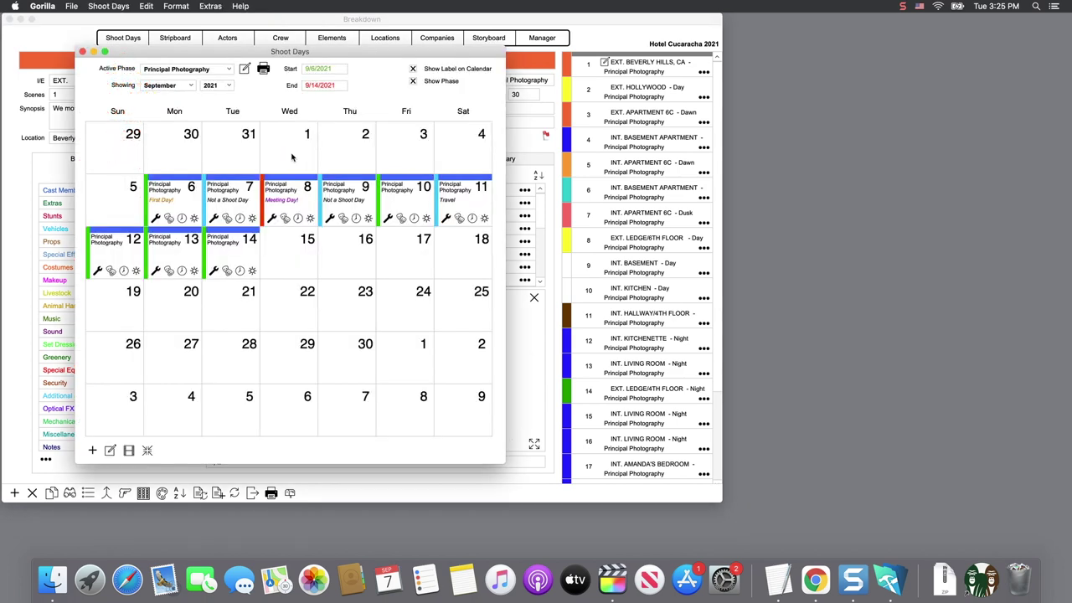
# Start a new shoot-days phase named Second Unit and give it the pink color
pyautogui.click(93, 452)
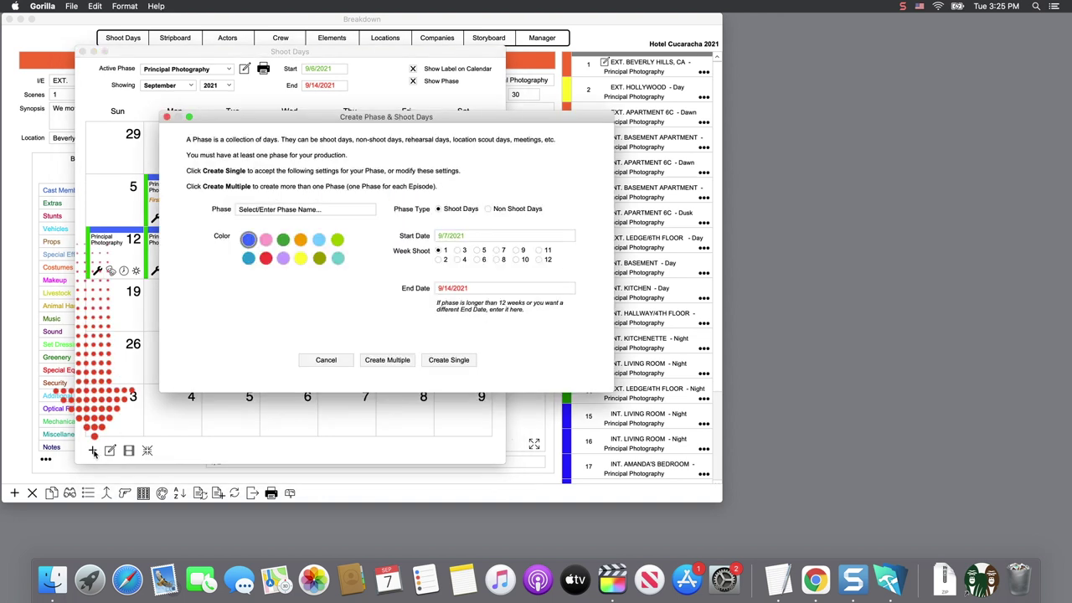
pyautogui.click(291, 211)
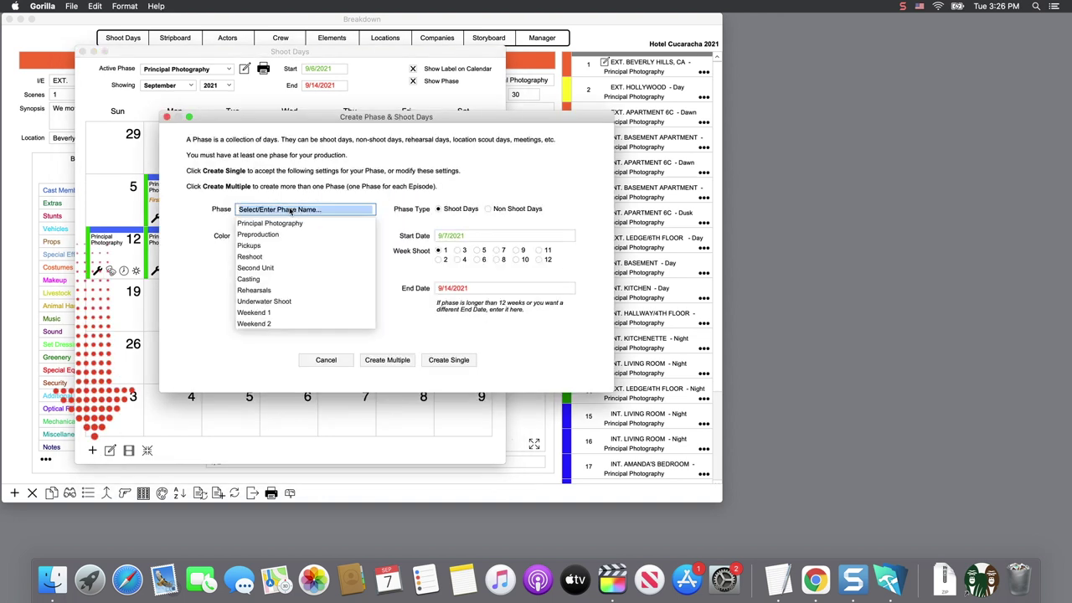
pyautogui.click(254, 267)
pyautogui.click(267, 240)
# Set the phase's start date to 9/15/2021 and end date to 9/17/2021, create it as a single phase, and close the calendar
pyautogui.click(461, 238)
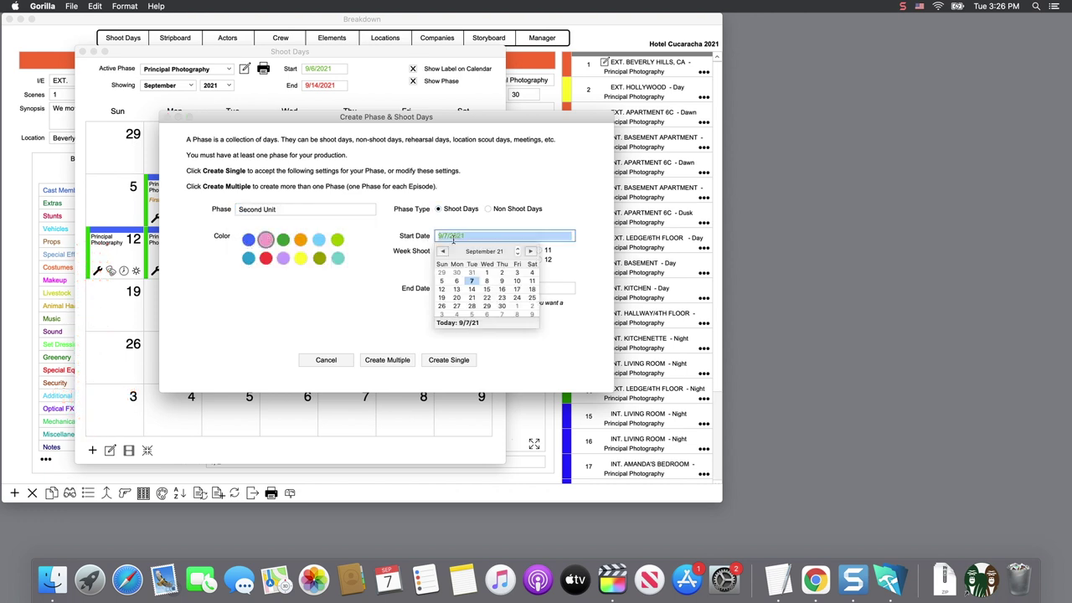
pyautogui.click(487, 290)
pyautogui.click(489, 292)
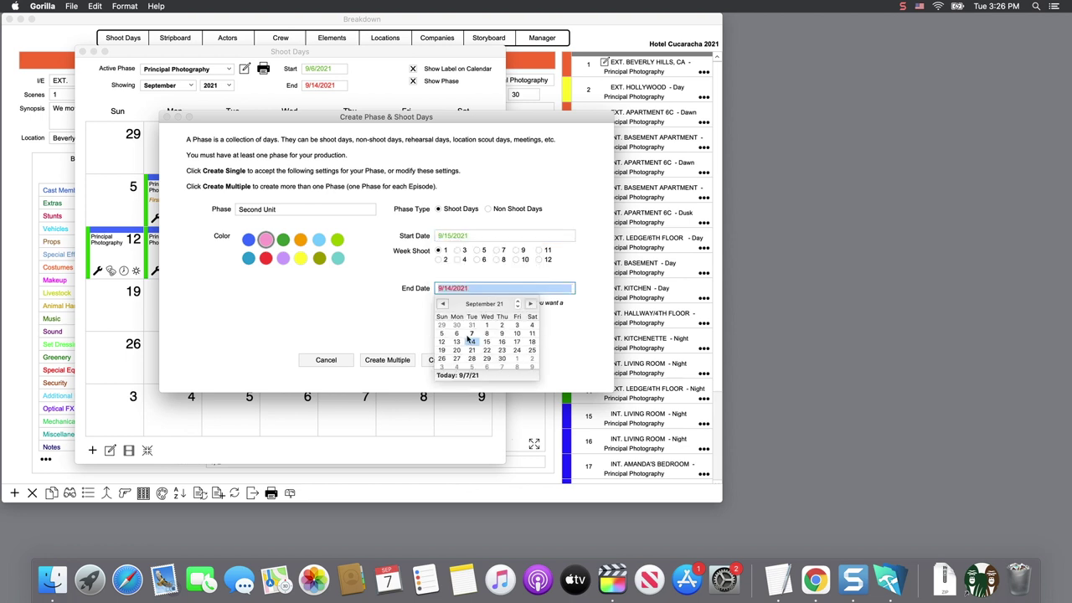
pyautogui.click(517, 342)
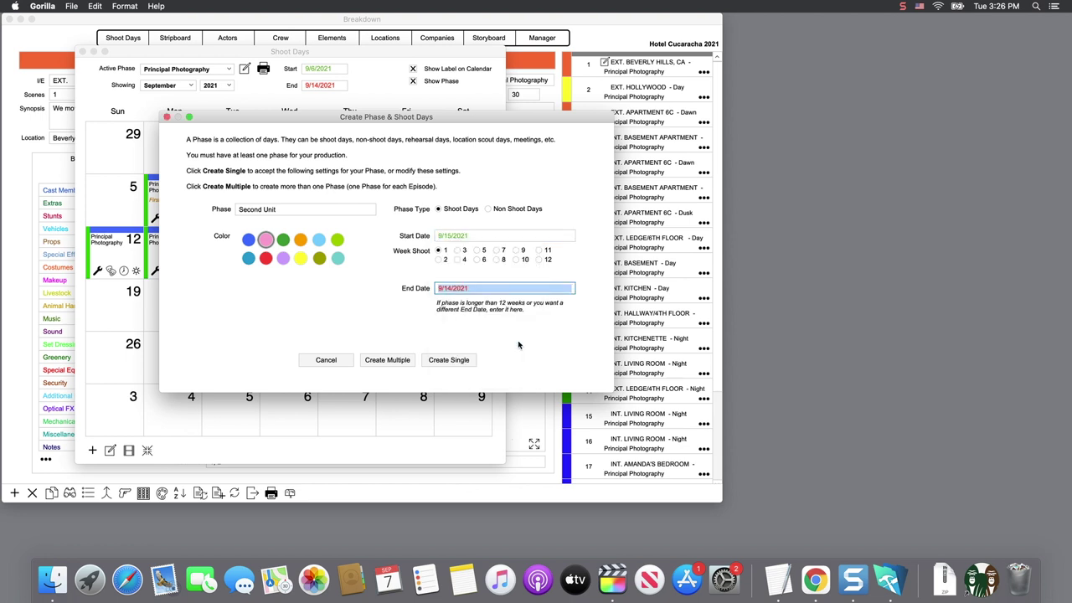
pyautogui.press('Tab')
pyautogui.click(514, 342)
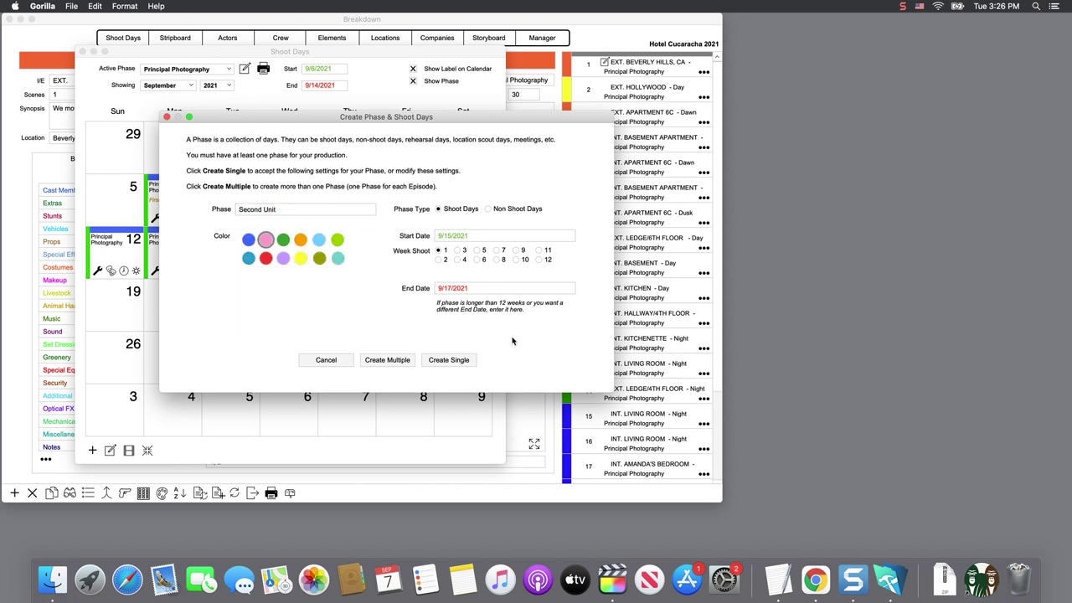
pyautogui.click(450, 362)
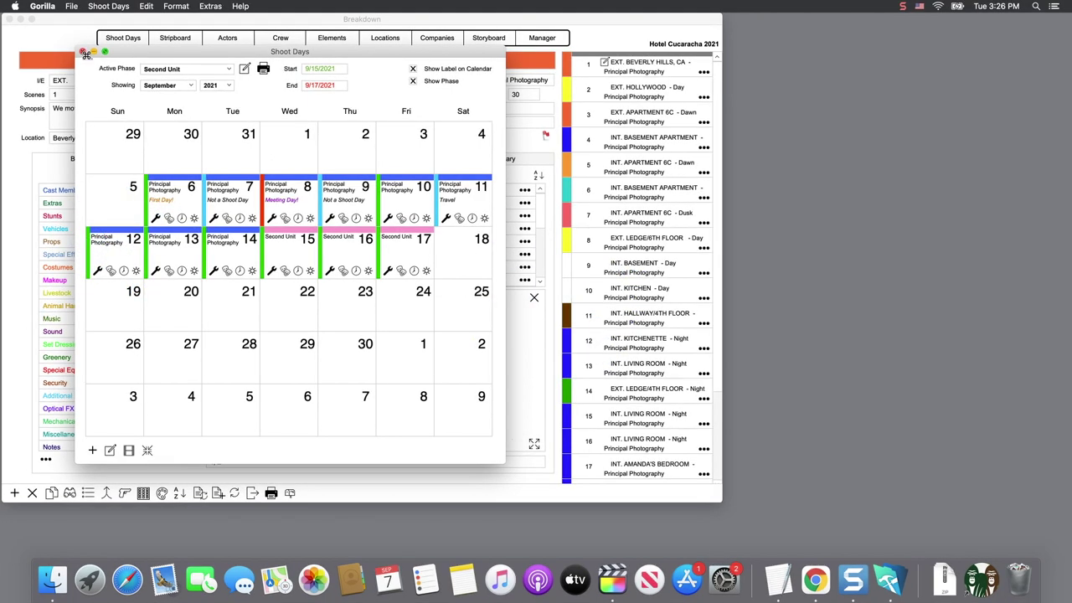
pyautogui.click(82, 52)
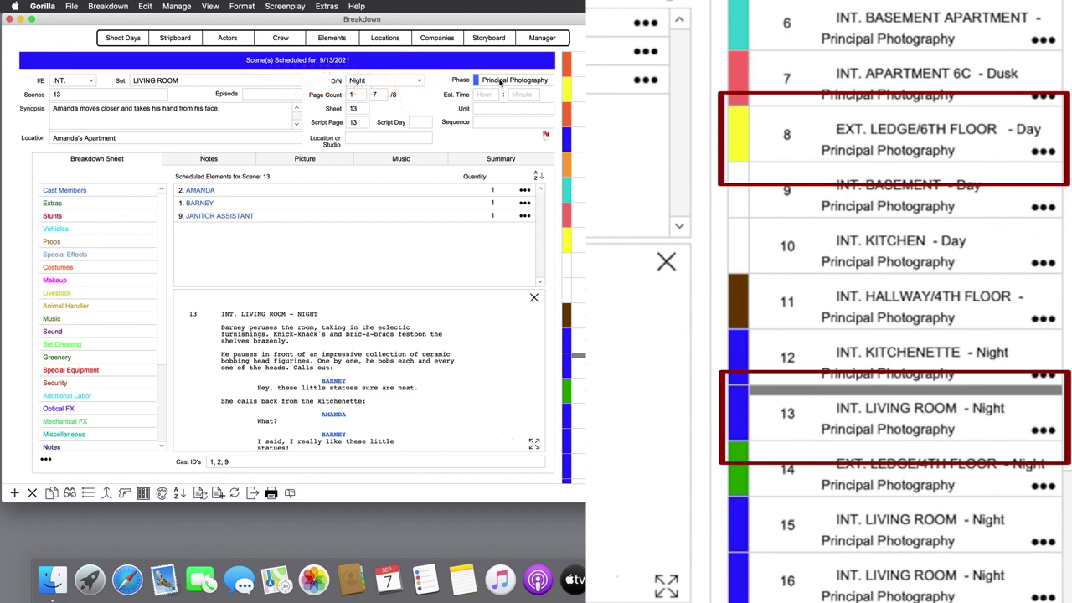
# Change the production phase of the scene 13 LIVING ROOM breakdown sheet to Second Unit, allowing its move between boards
pyautogui.click(500, 81)
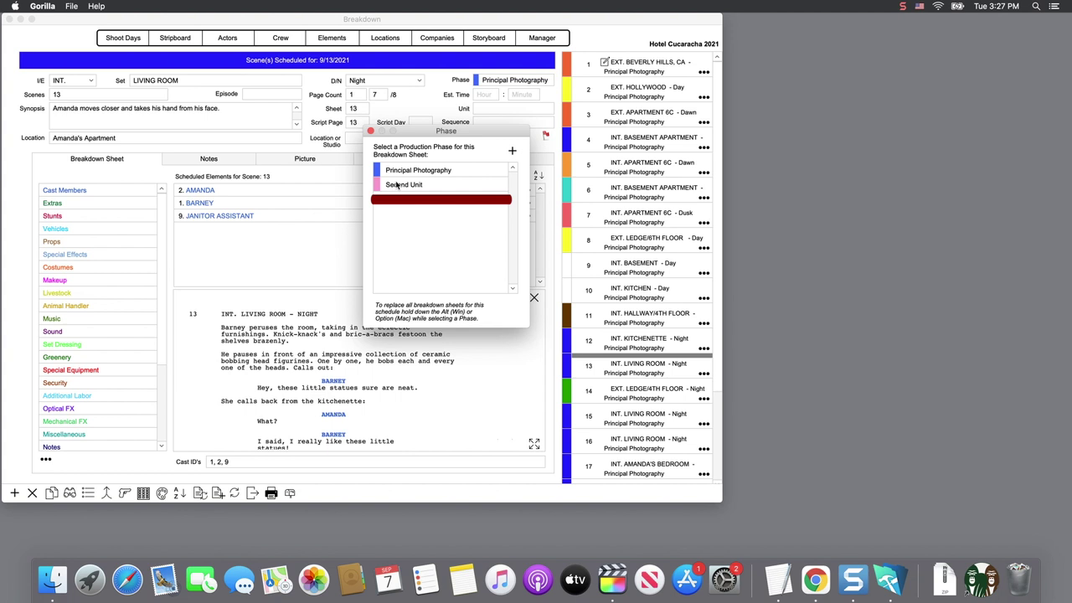
pyautogui.click(398, 185)
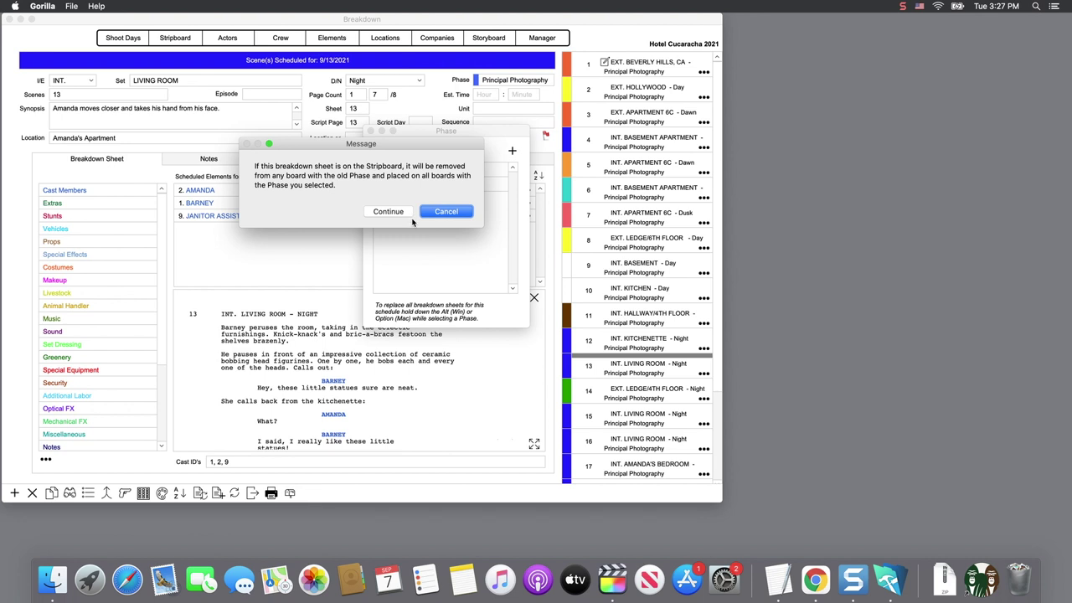
pyautogui.click(400, 213)
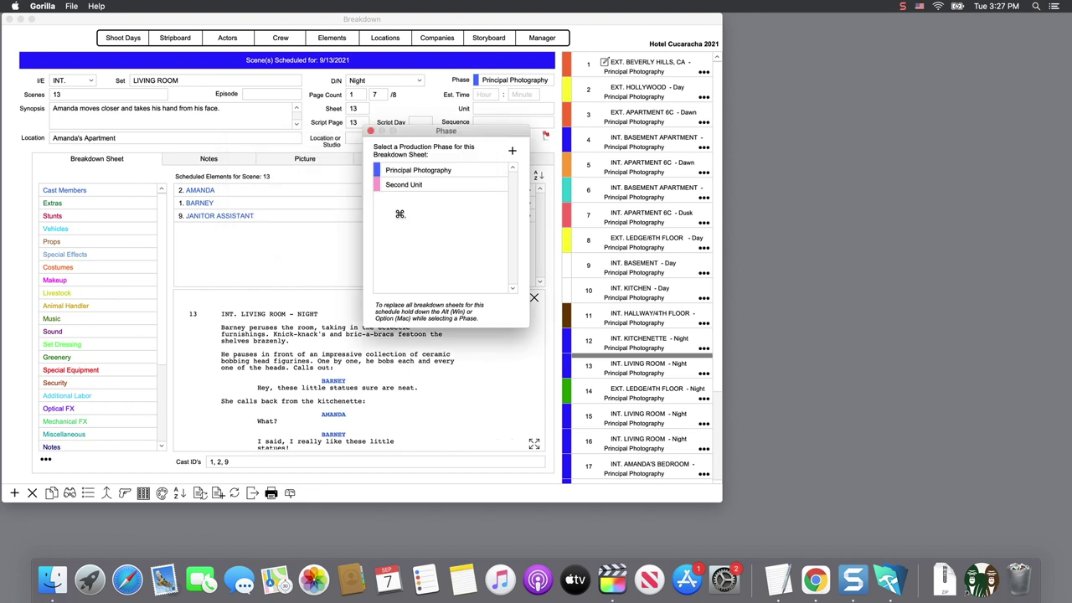
pyautogui.click(395, 192)
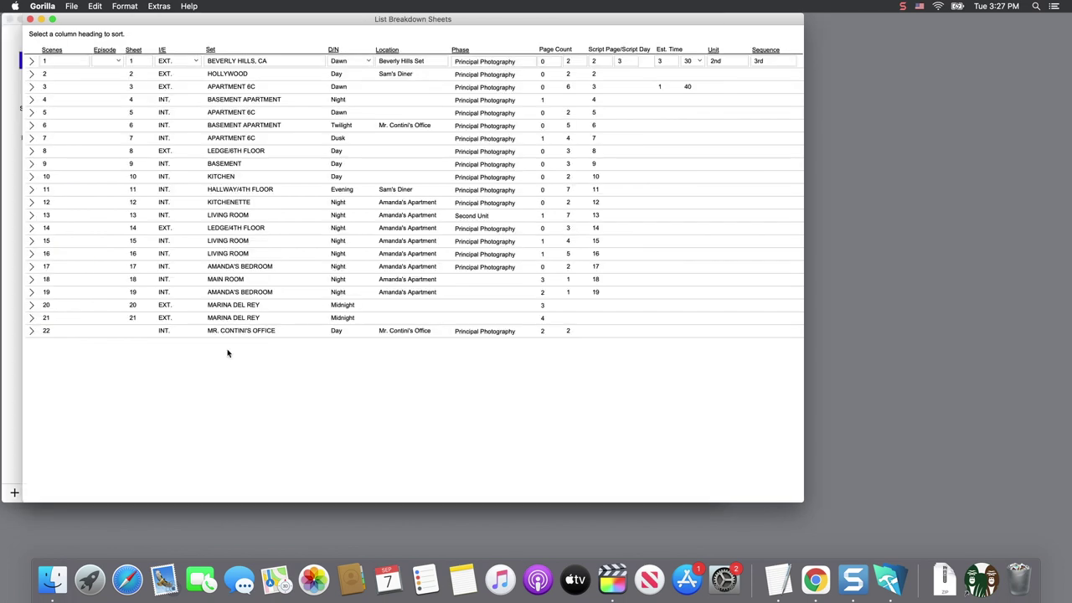
# Find the breakdown sheets whose set name contains LEDGE
pyautogui.click(71, 5)
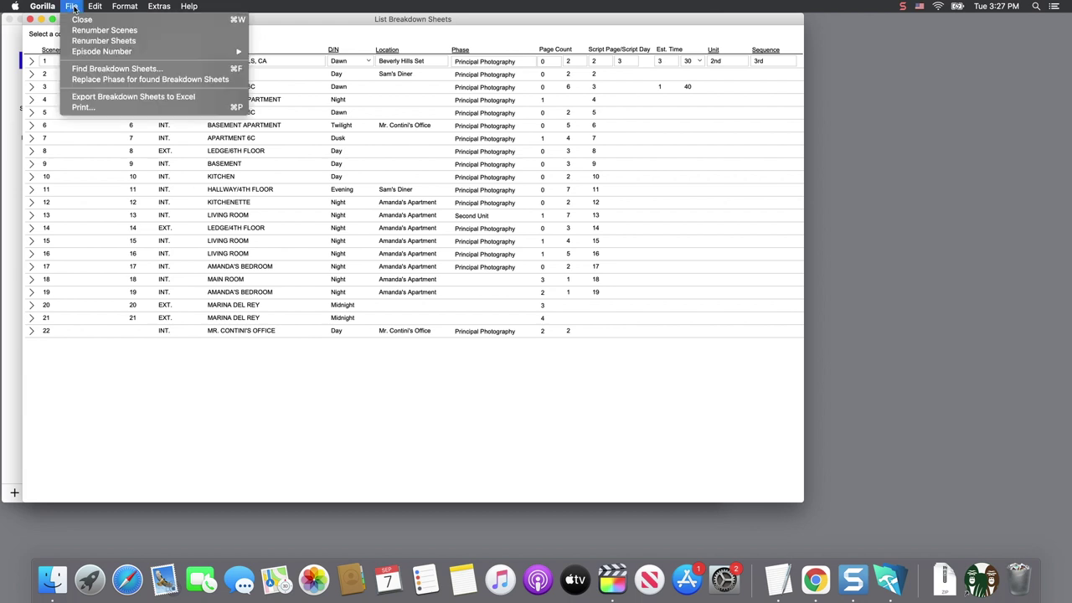
pyautogui.click(87, 73)
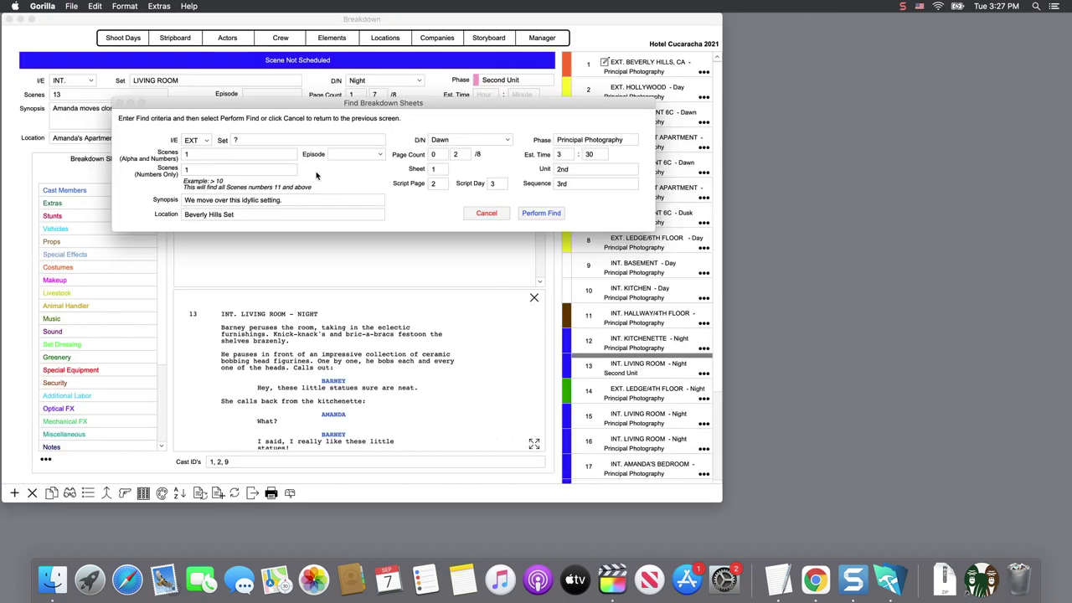
pyautogui.click(247, 139)
pyautogui.write('LEDGE')
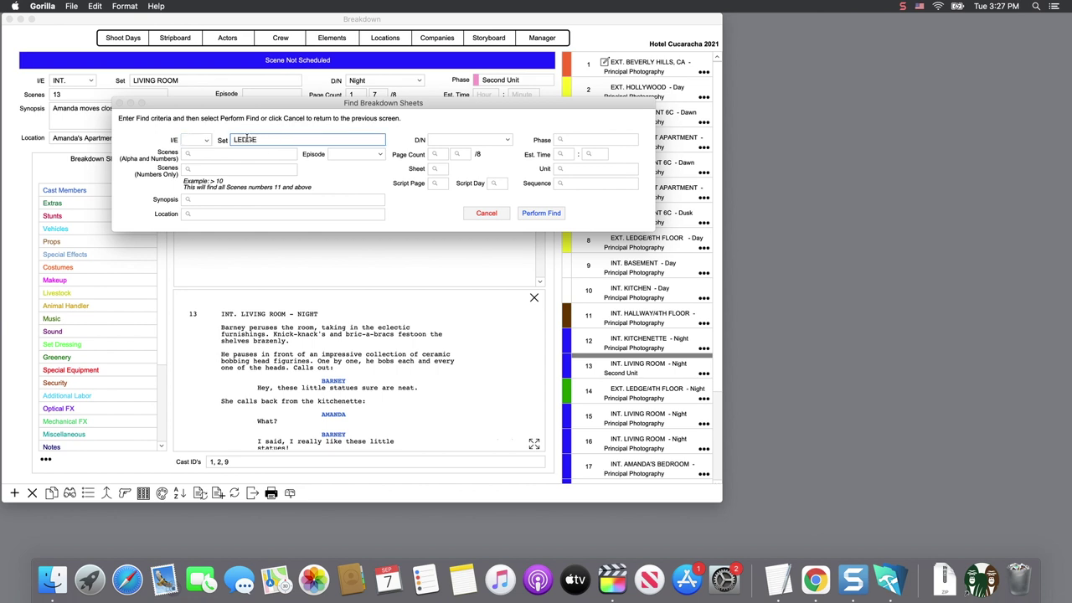
pyautogui.click(534, 215)
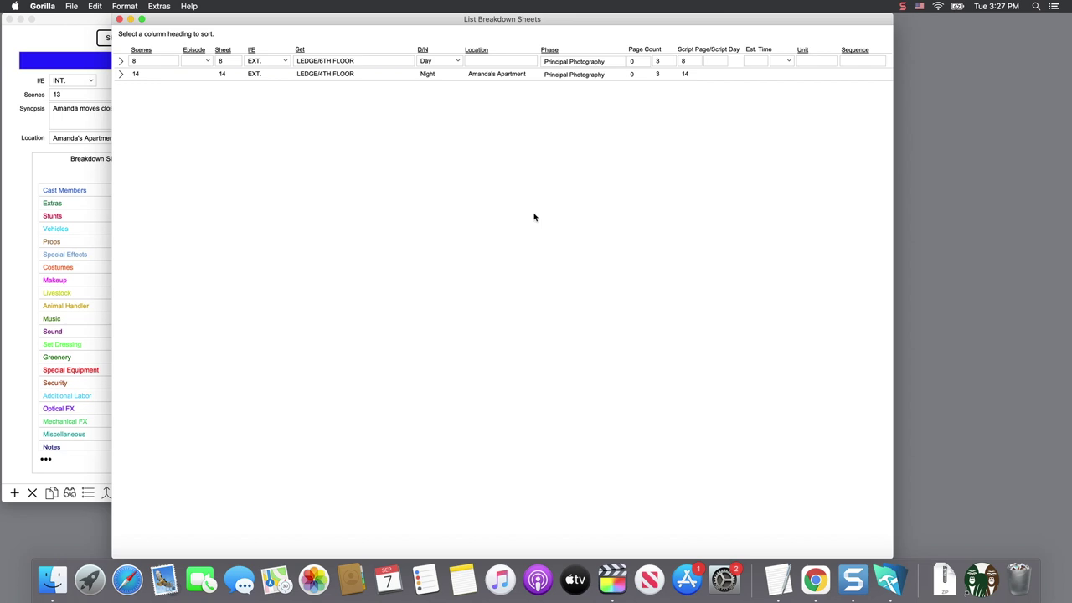
# Replace the phase of all found LEDGE breakdown sheets with Second Unit
pyautogui.click(71, 7)
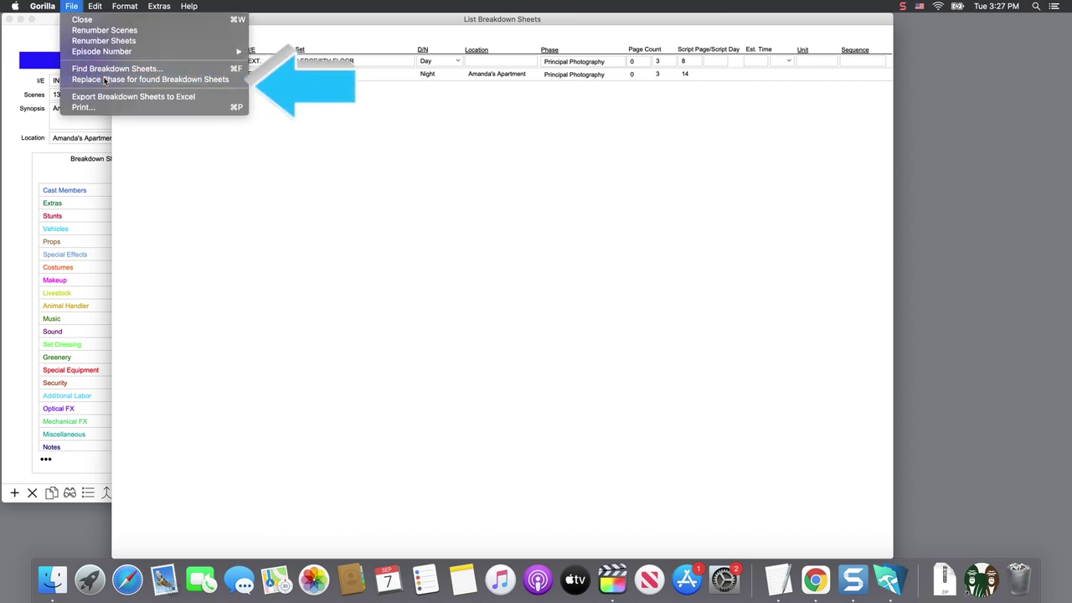
pyautogui.click(168, 79)
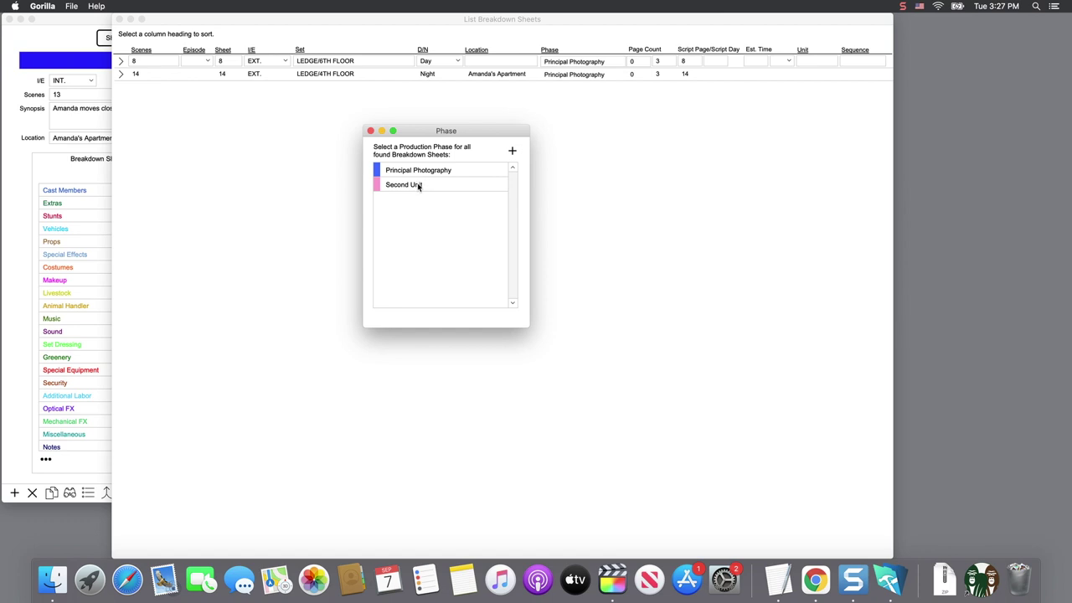
pyautogui.click(420, 185)
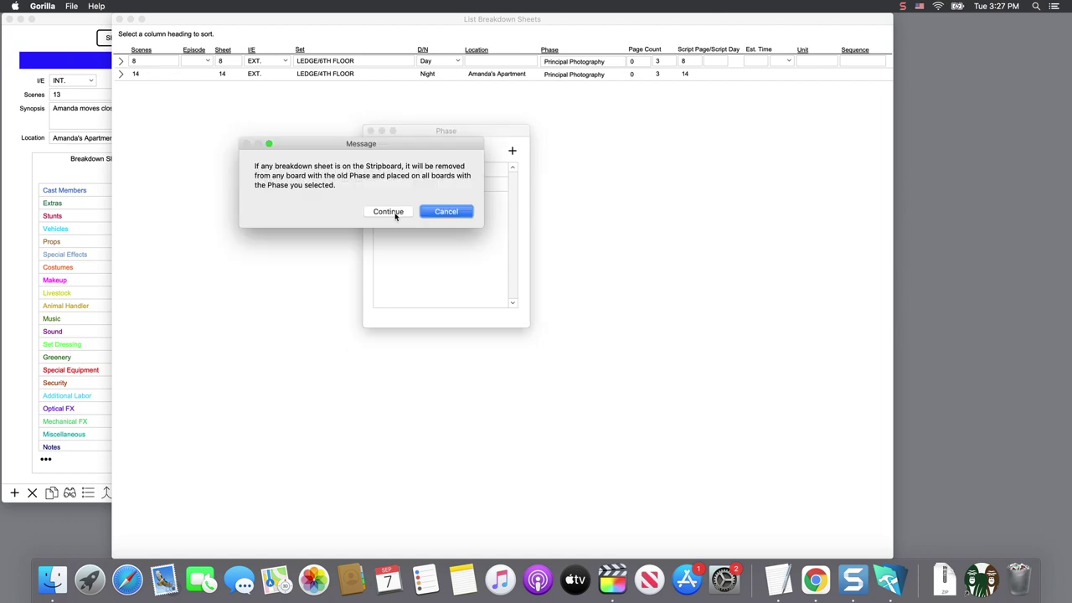
pyautogui.click(396, 215)
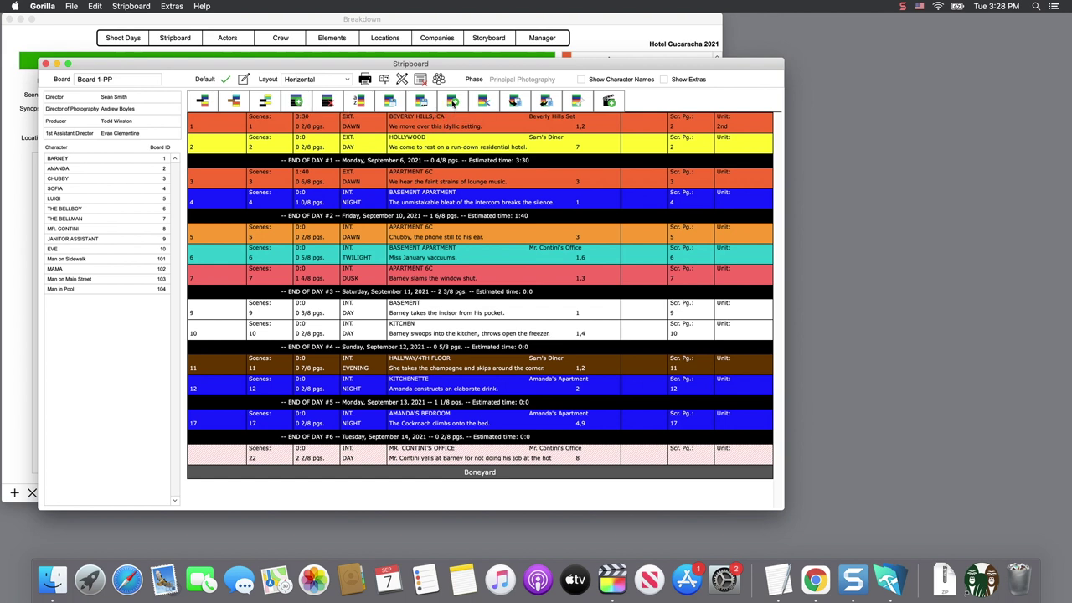
# Create a new stripboard named Second Unit and attach it to the Second Unit production phase
pyautogui.click(453, 101)
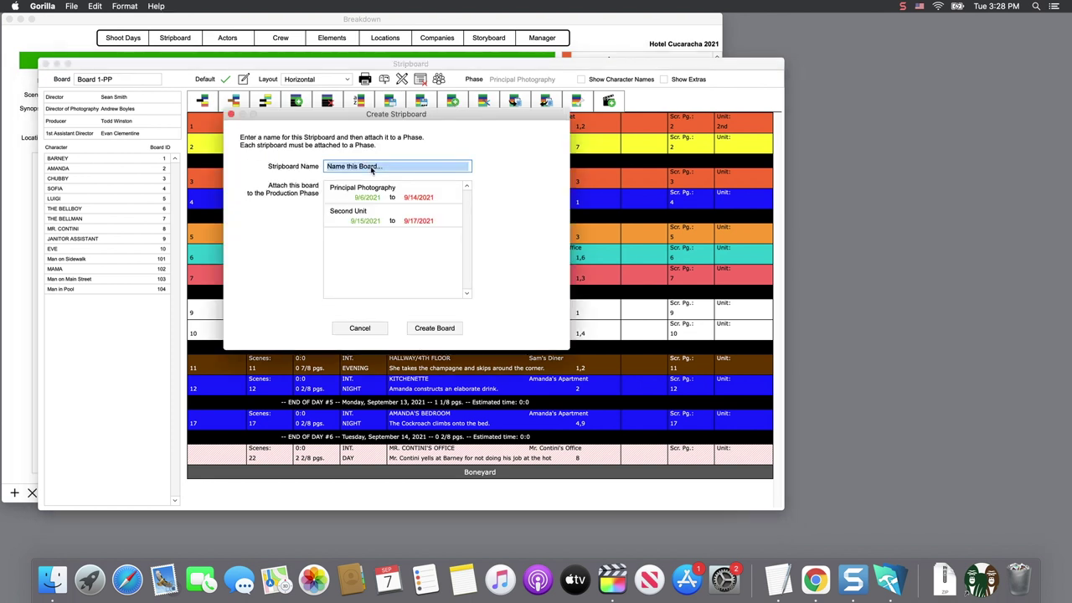
pyautogui.write('Second Unit')
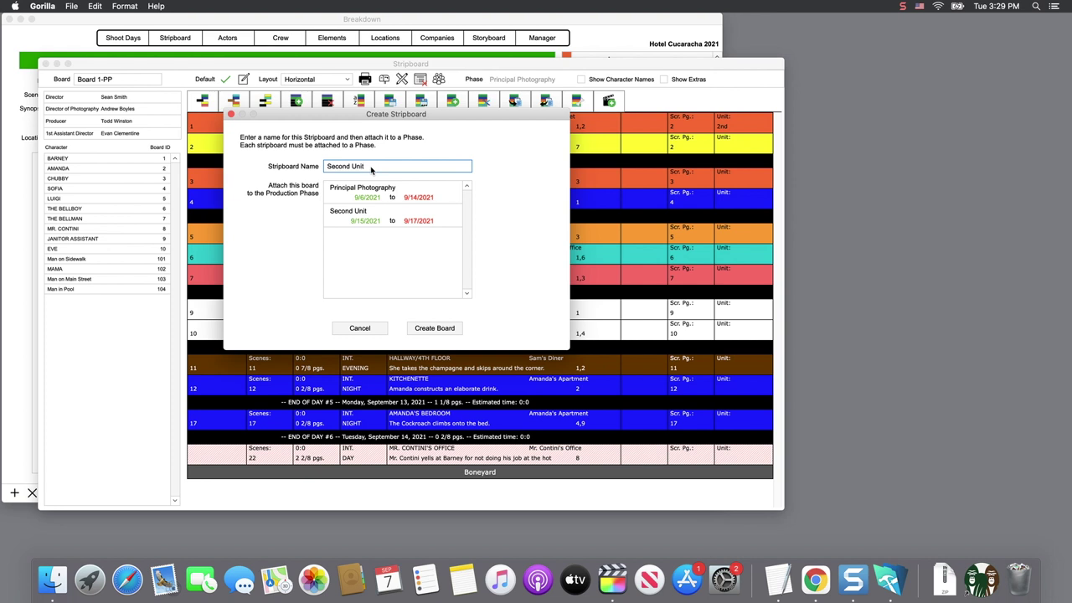
pyautogui.click(381, 215)
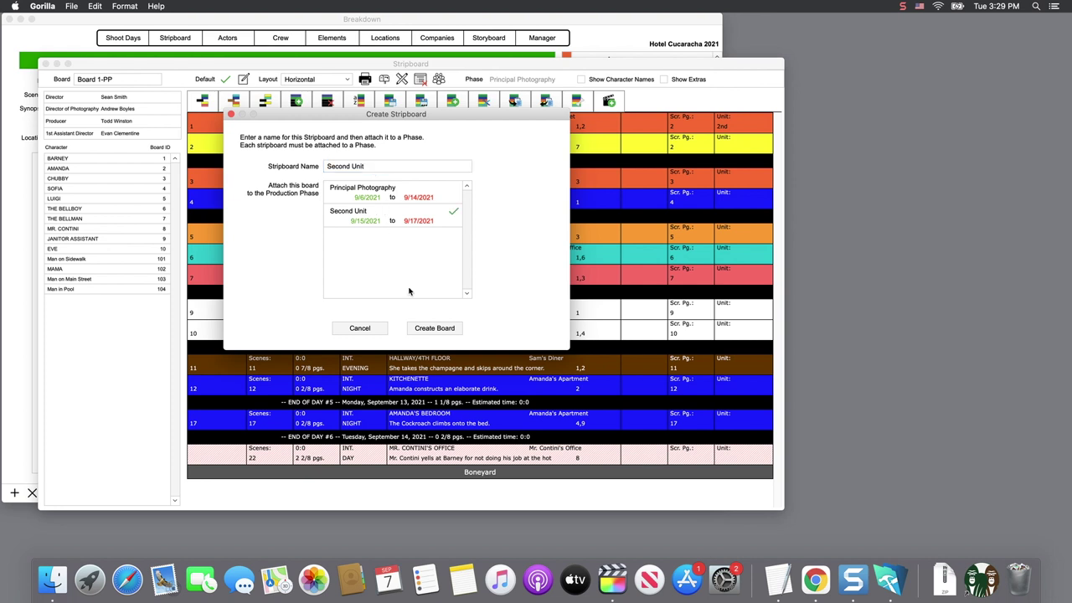
pyautogui.click(434, 328)
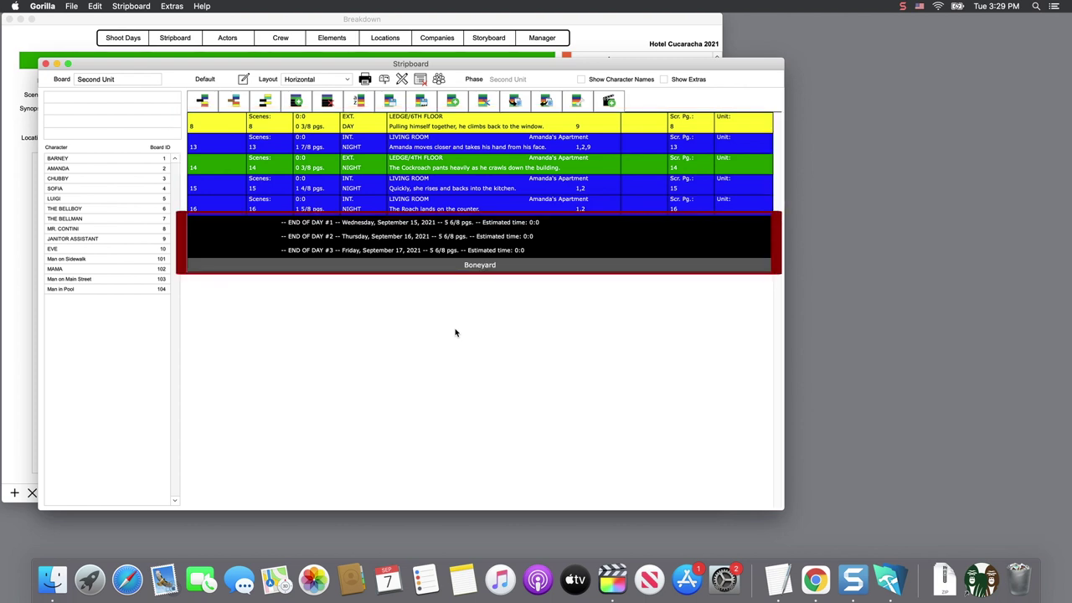
# View the Board 1-PP stripboard and return to the Second Unit board to compare their scenes
pyautogui.click(124, 81)
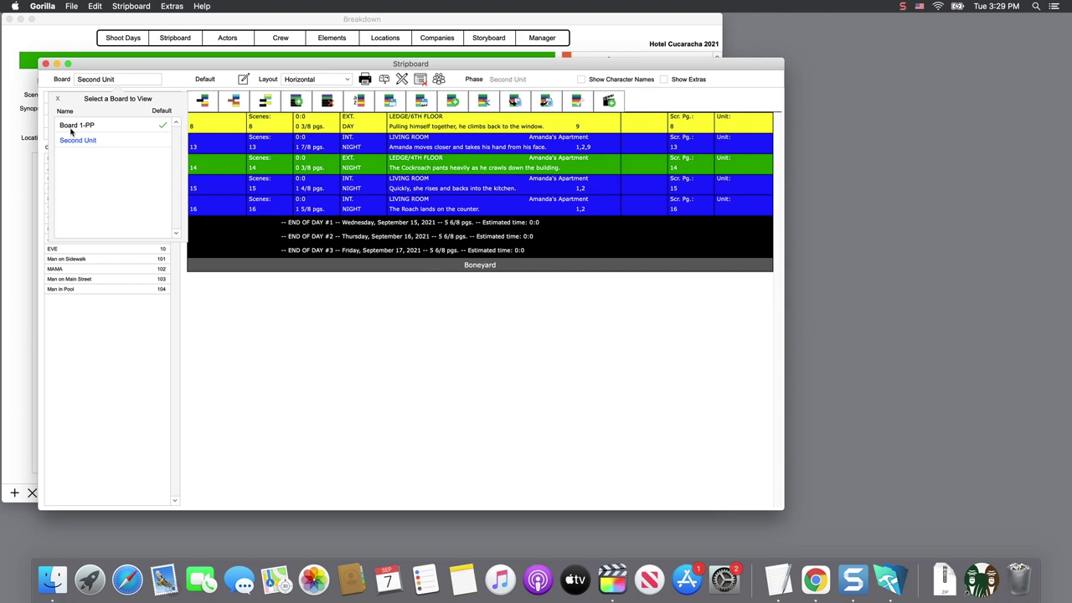
pyautogui.click(73, 128)
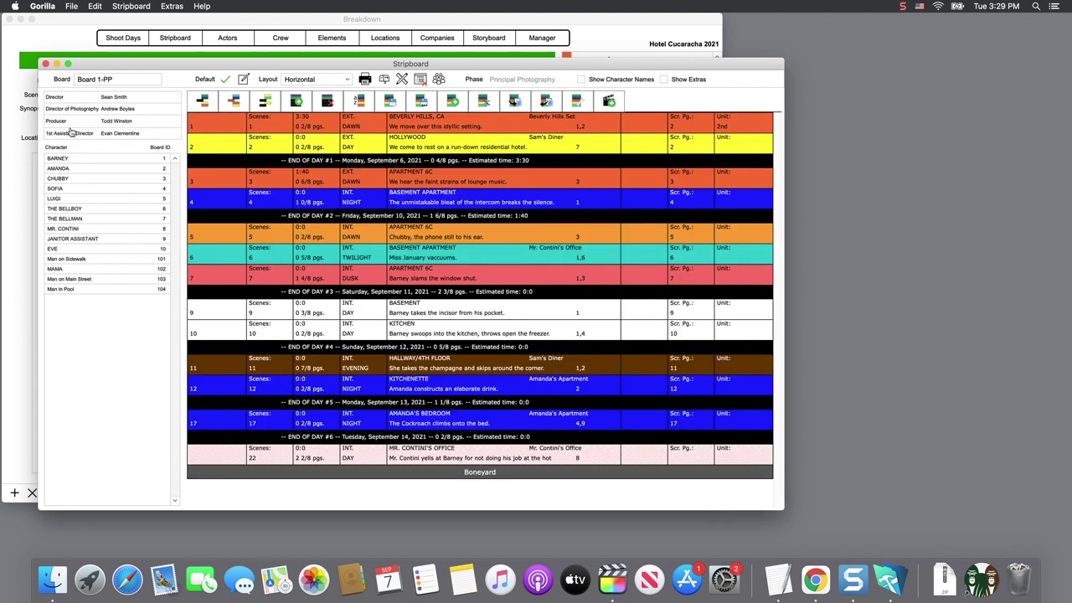
pyautogui.click(84, 79)
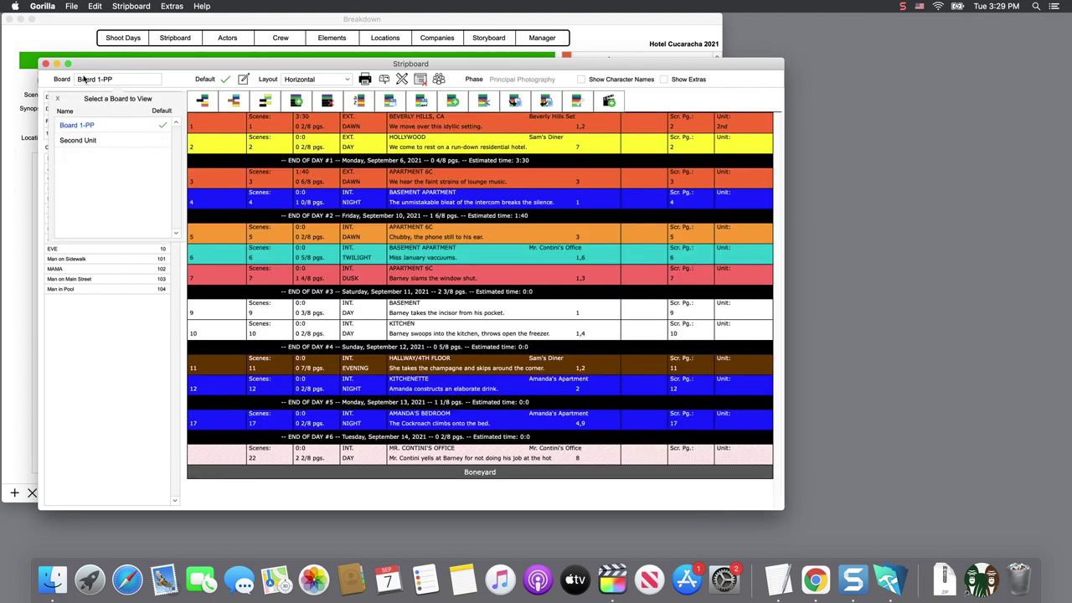
pyautogui.click(65, 141)
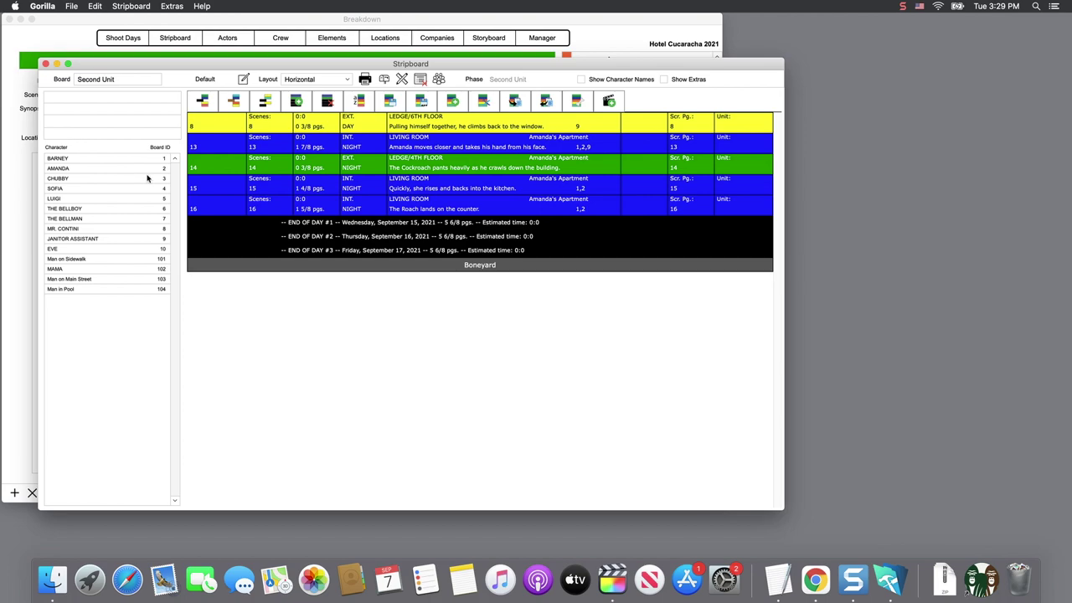